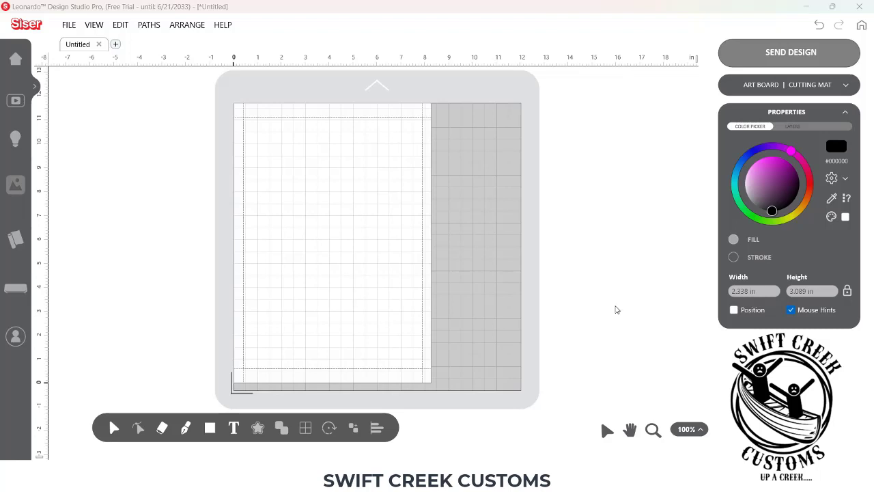
- Open the SVG file "no one likes a shady beach" and import it as Cut only with one color layer
click(67, 27)
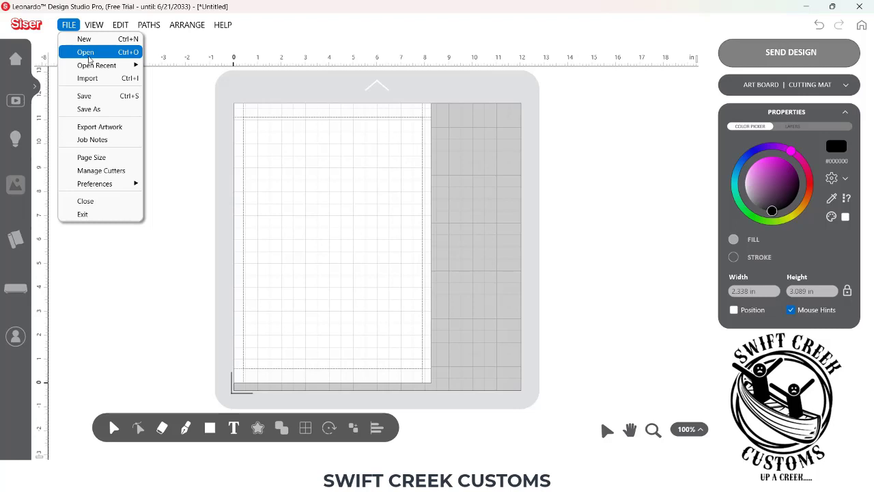
click(86, 53)
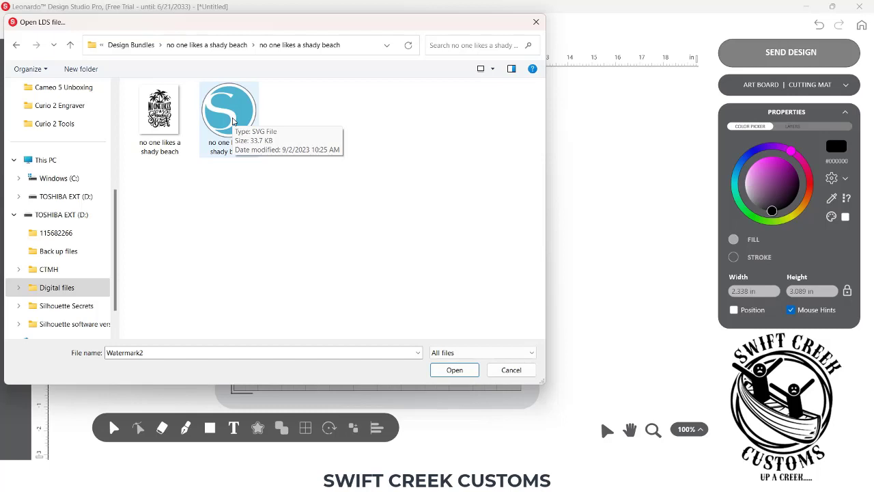
click(233, 121)
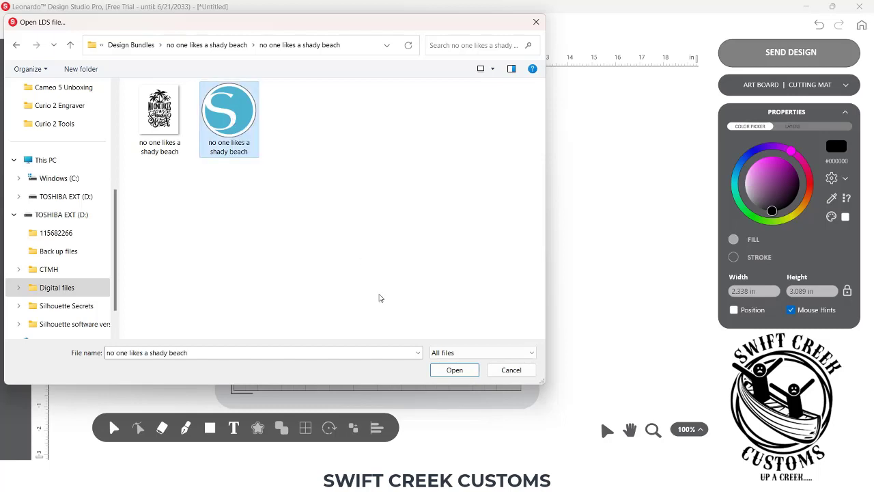
click(448, 372)
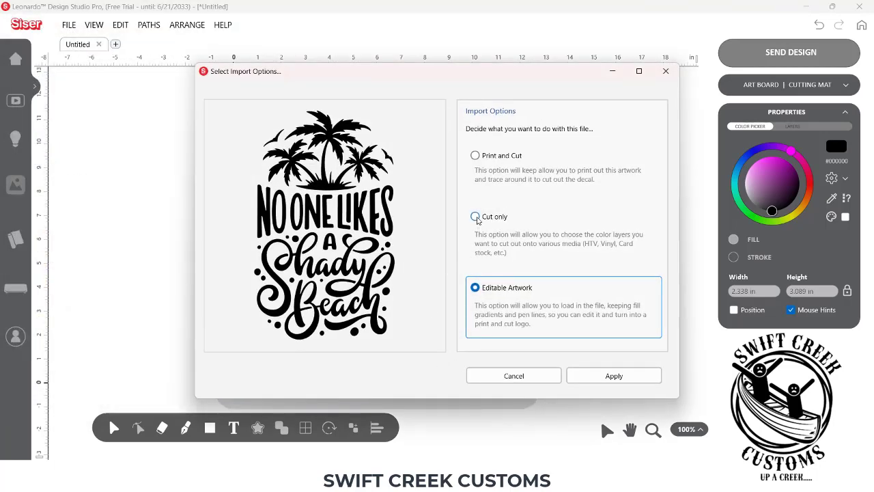
click(476, 218)
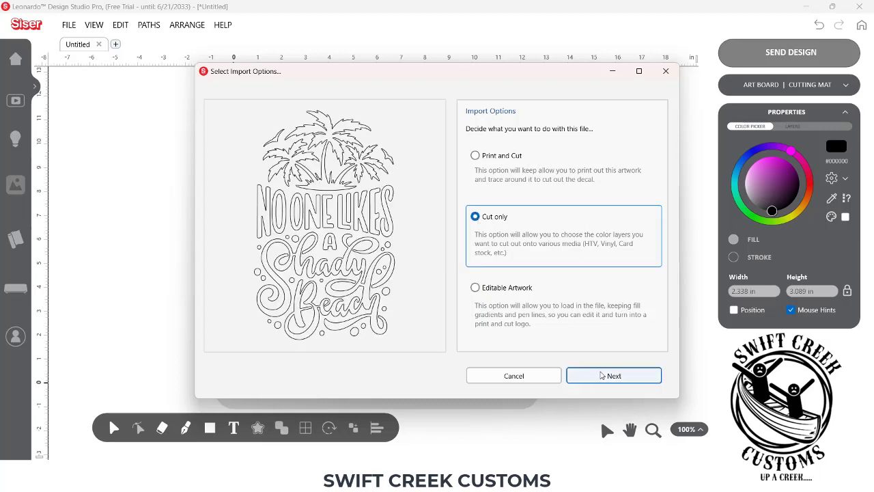
click(600, 377)
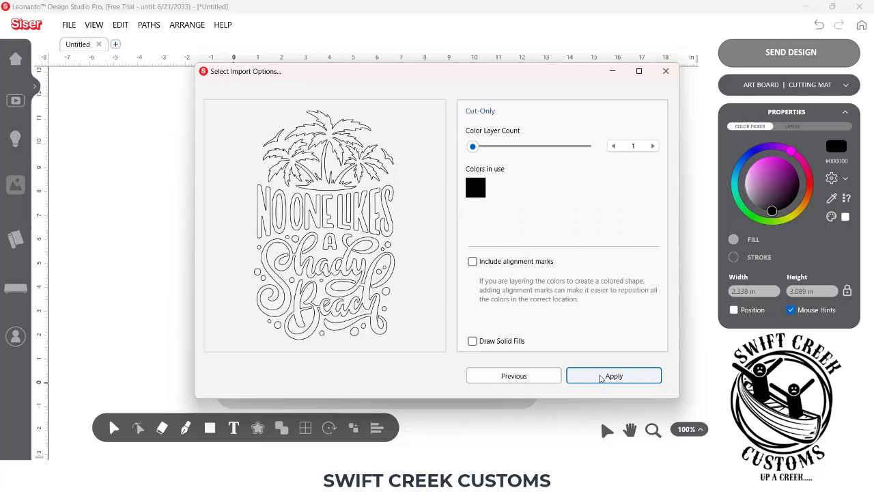
click(600, 376)
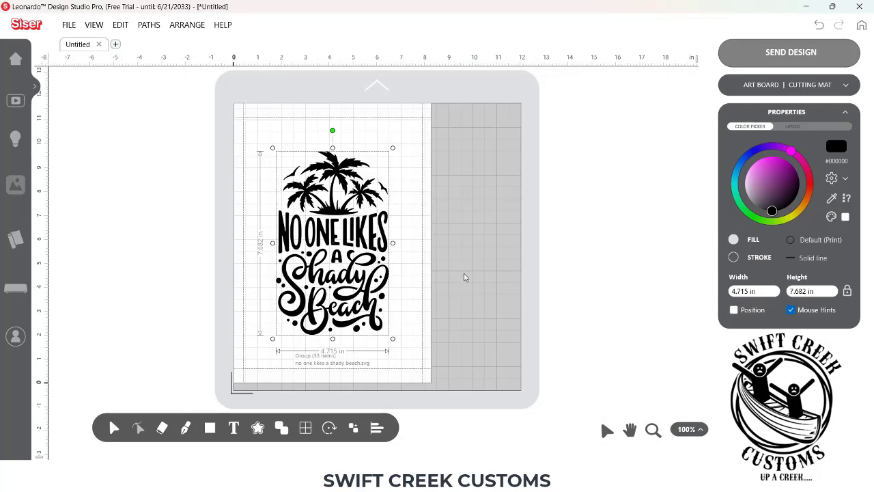
- Move the imported beach design up the page and ungroup it into separate pieces
mouse_move(351, 212)
mouse_down()
mouse_move(318, 185)
mouse_move(346, 209)
mouse_up()
right_click(345, 209)
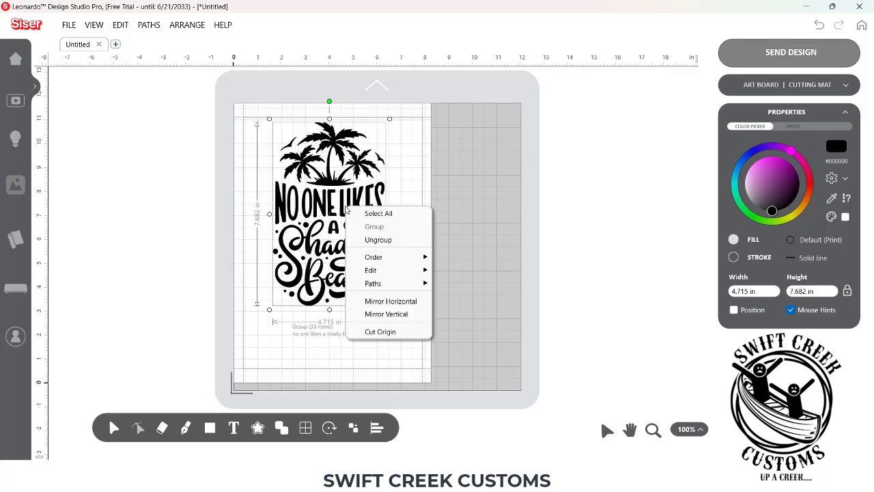
click(379, 240)
click(408, 235)
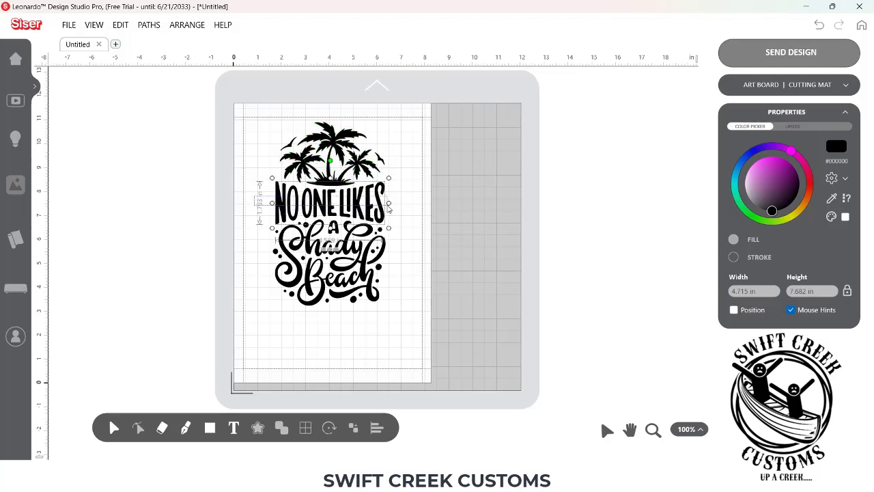
- Try moving only the final S of LIKES out of the design and undo the move
click(387, 208)
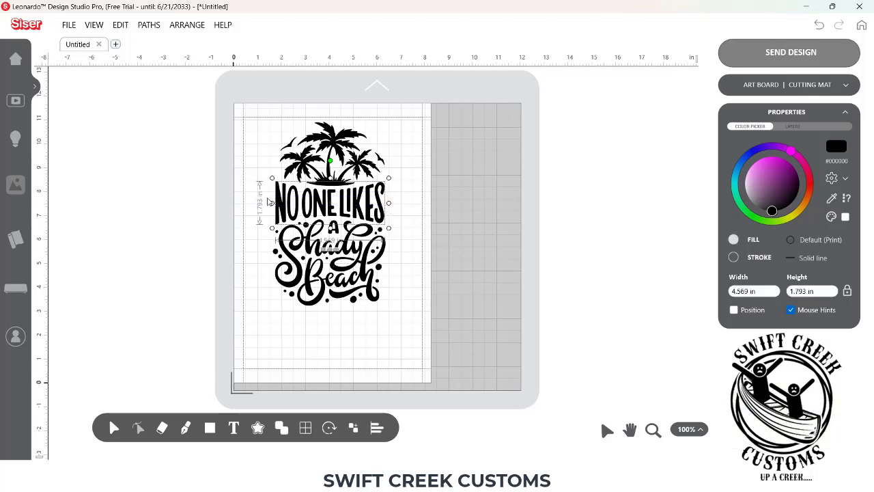
click(415, 210)
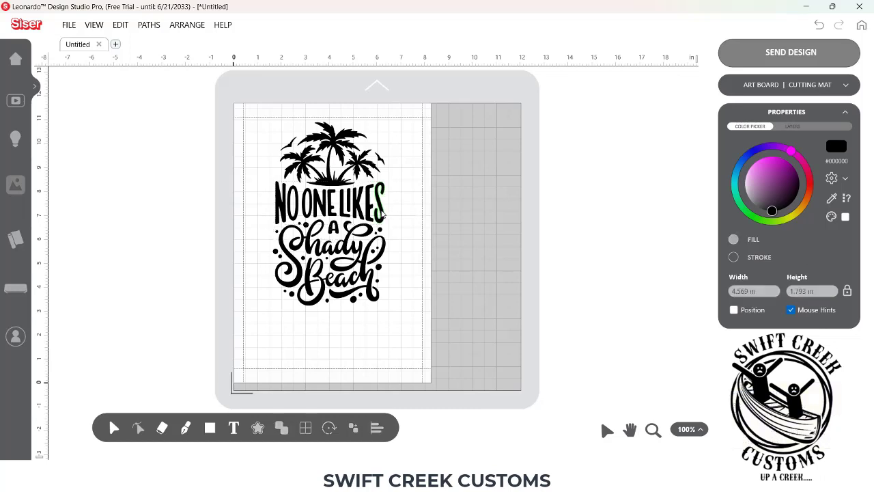
drag(383, 214, 416, 213)
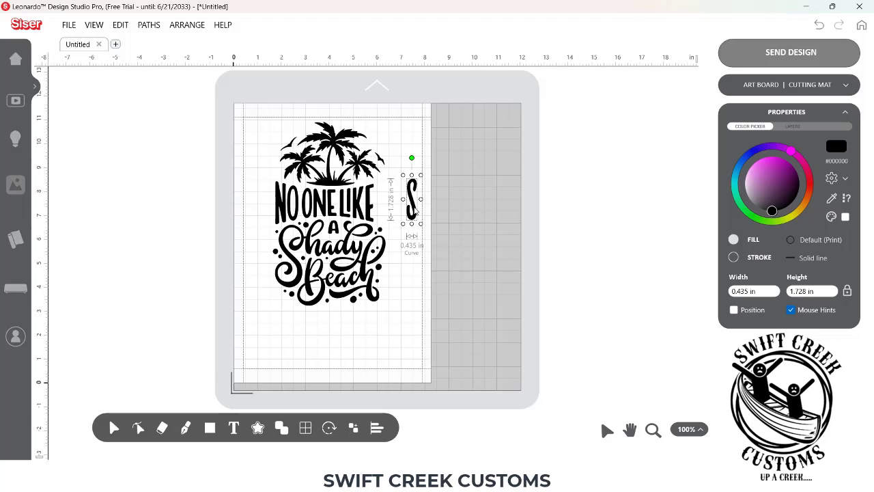
key(ctrl+z)
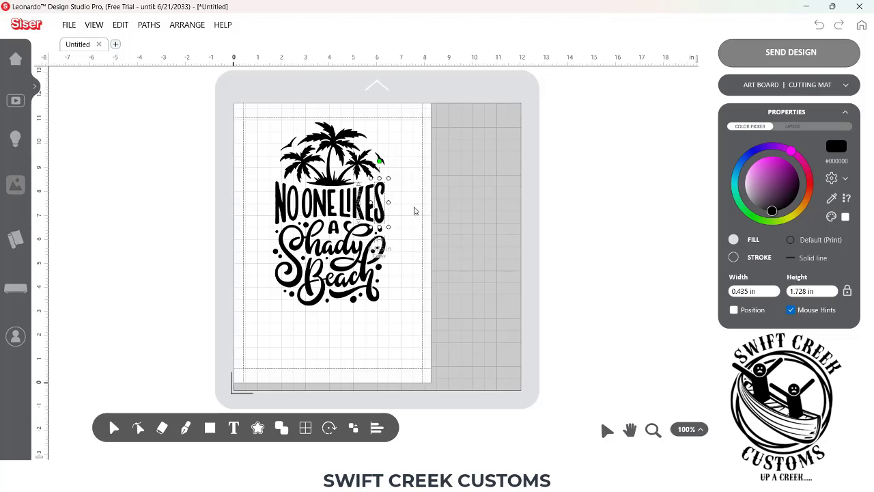
- Select all the letters of NO ONE LIKES and group them
click(276, 202)
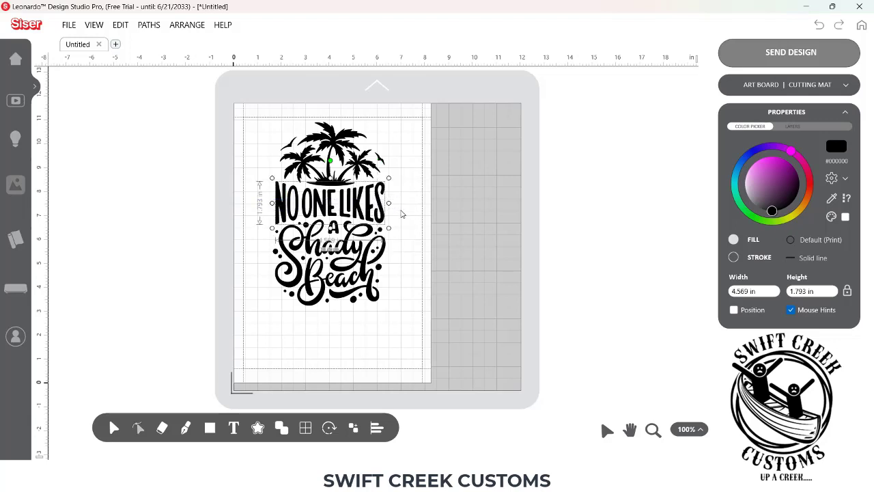
right_click(380, 208)
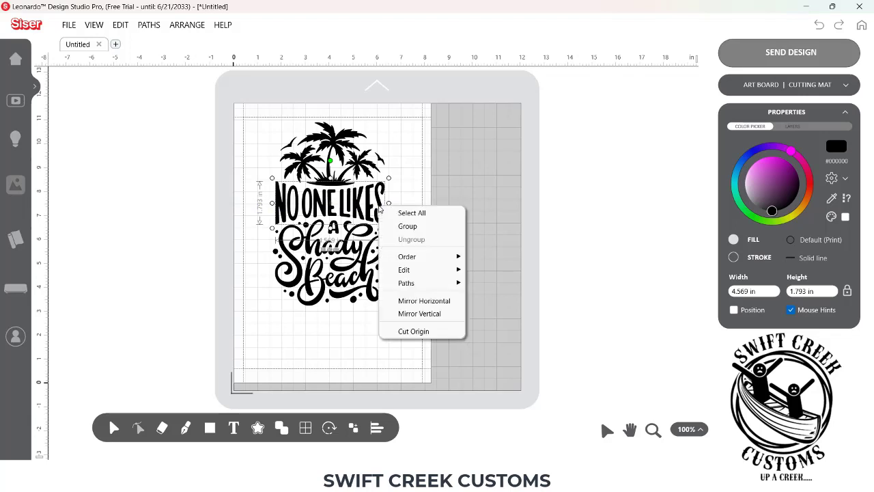
click(404, 226)
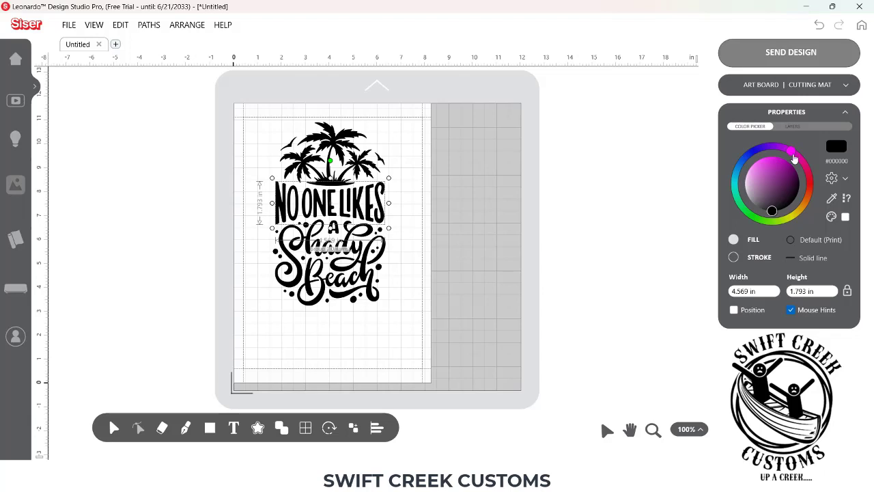
- Try green shades on the NO ONE LIKES group and settle on a magenta-pink fill
mouse_move(791, 152)
mouse_down()
mouse_move(801, 171)
mouse_move(758, 218)
mouse_up()
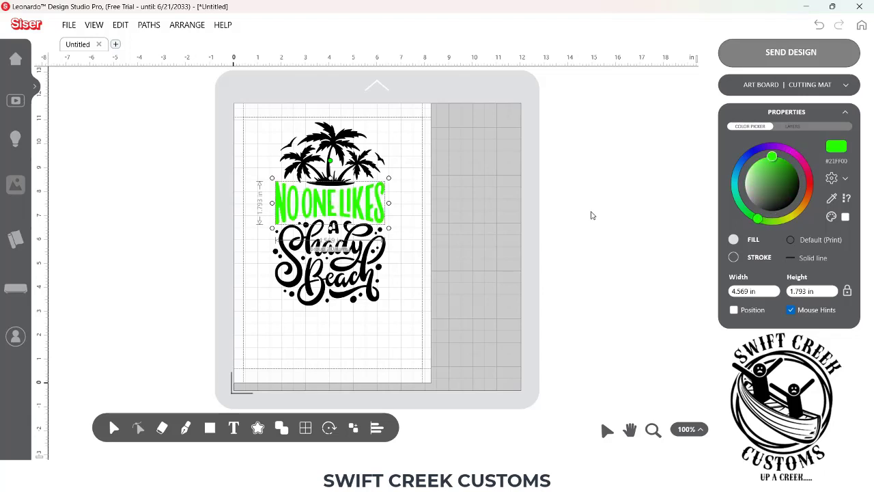
drag(774, 160, 792, 165)
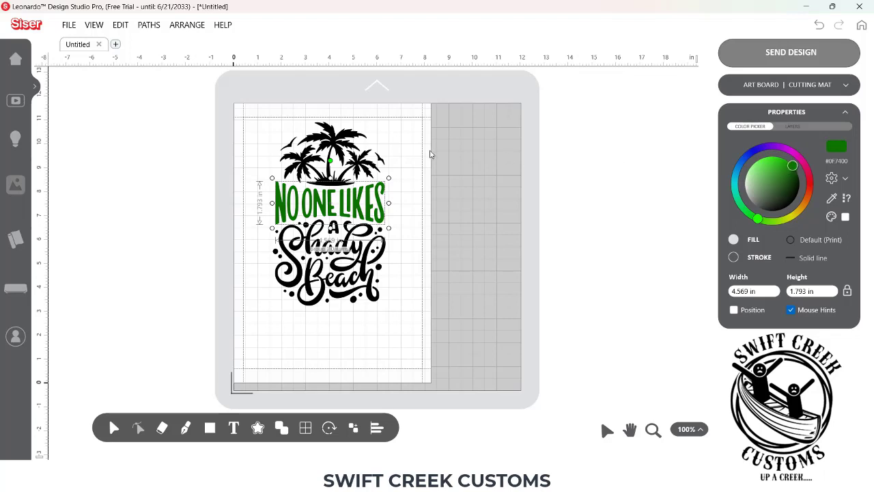
mouse_move(759, 222)
mouse_down()
mouse_move(792, 217)
mouse_move(820, 176)
mouse_move(791, 151)
mouse_move(771, 161)
mouse_up()
- Recolor the palm trees dark green (#49830A)
click(375, 130)
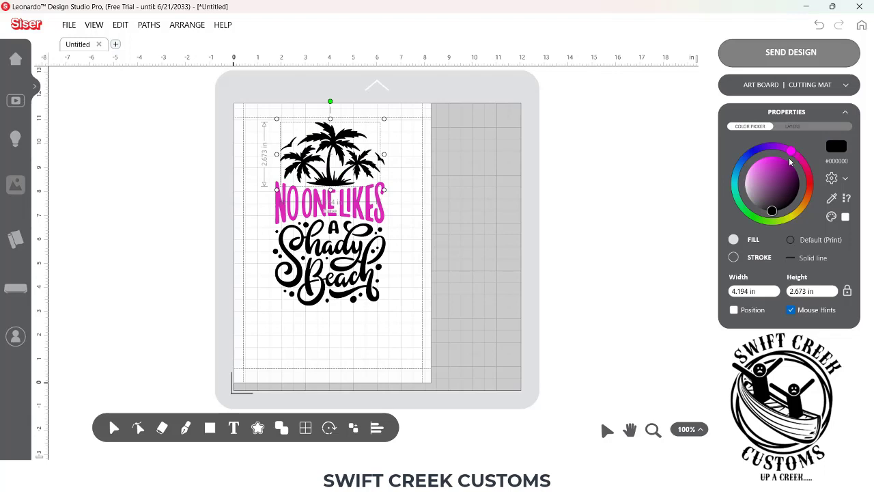
mouse_move(793, 158)
mouse_down()
mouse_move(784, 220)
mouse_move(764, 224)
mouse_move(773, 222)
mouse_up()
drag(776, 161, 787, 166)
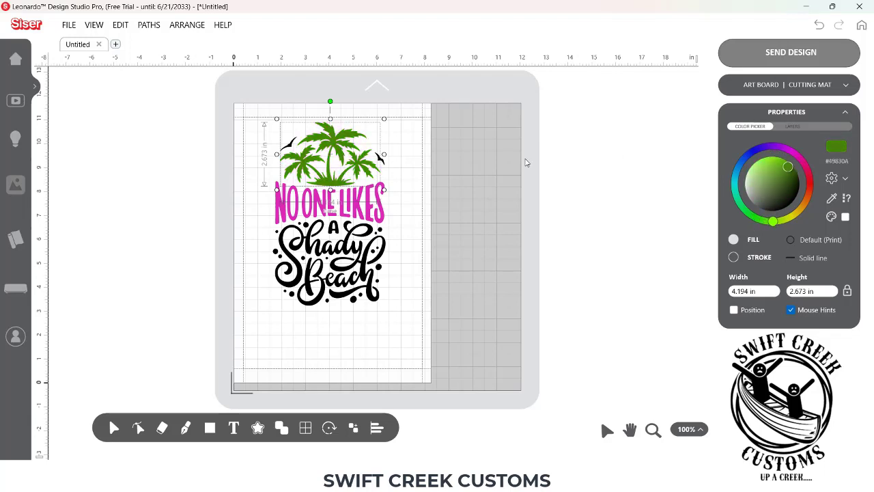
- Select the two birds beside the palm trees and group them
click(381, 161)
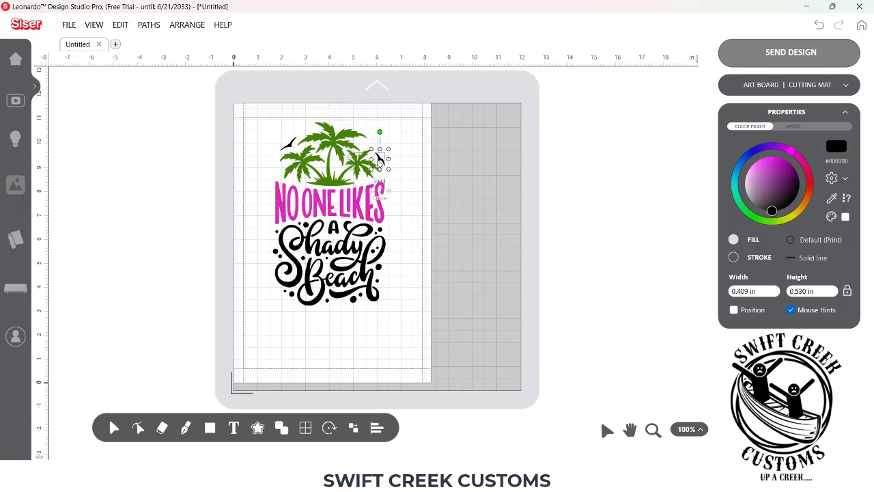
shift+click(290, 147)
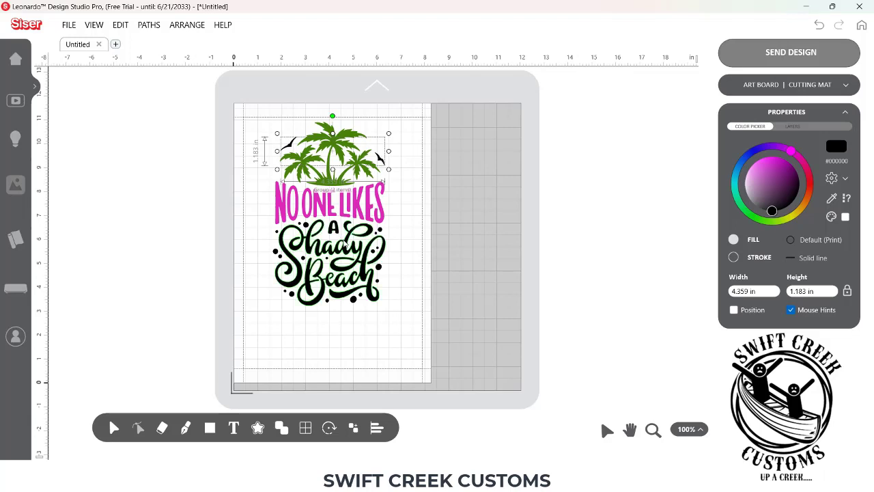
- Group the "Shady Beach" lettering with the letter A above it, undoing the trial move of the lettering
click(345, 247)
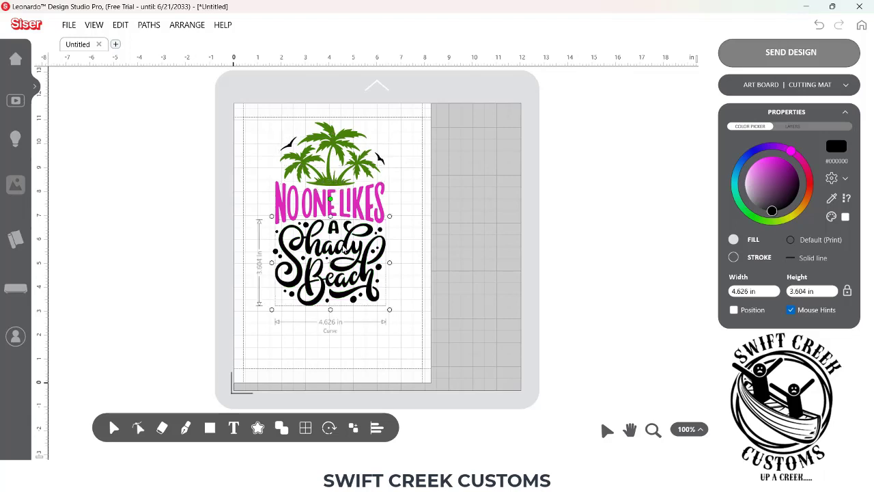
drag(343, 249, 383, 250)
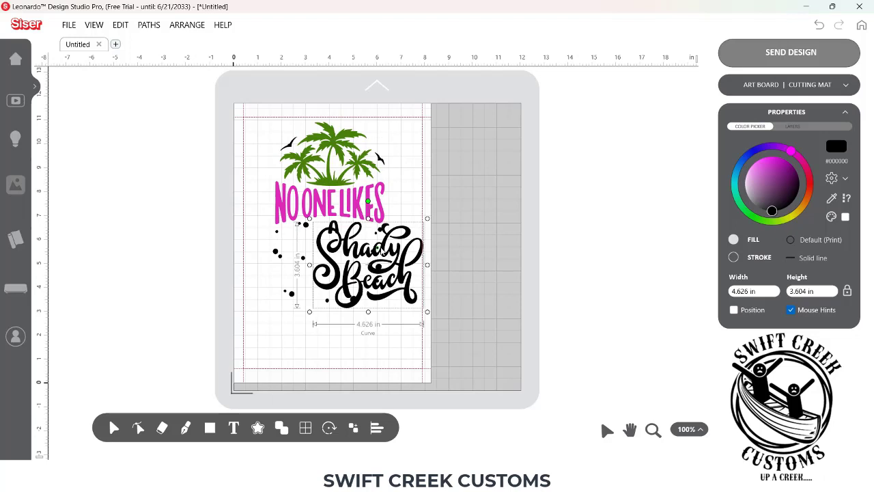
key(ctrl+z)
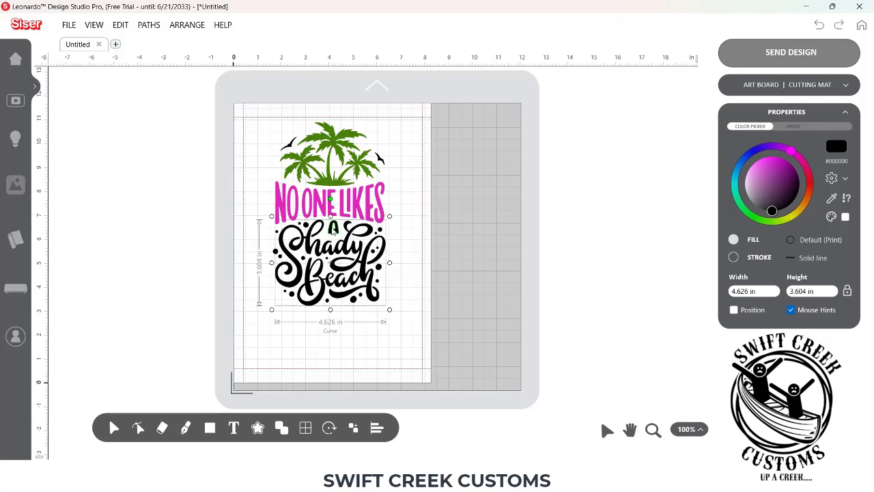
shift+click(334, 229)
key(ctrl+g)
- Test-move the "A Shady Beach" group, undo the move, and recolor the group blue (#0007FF)
drag(366, 251, 443, 253)
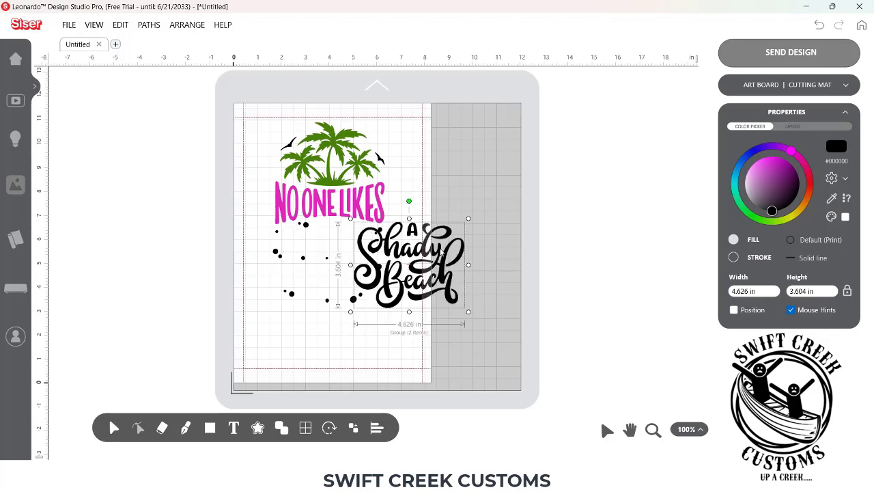
key(ctrl+z)
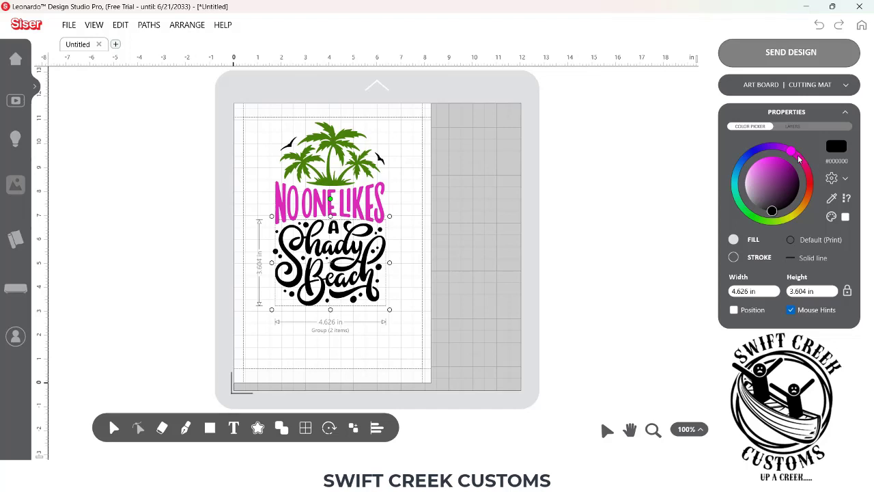
drag(792, 156, 770, 149)
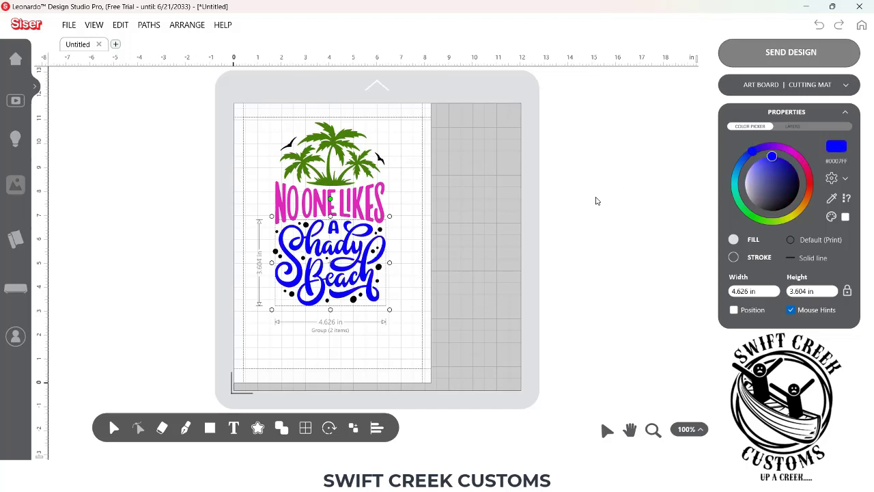
- Select all the dots around "Shady Beach", excluding both lettering groups, and group them
double_click(380, 268)
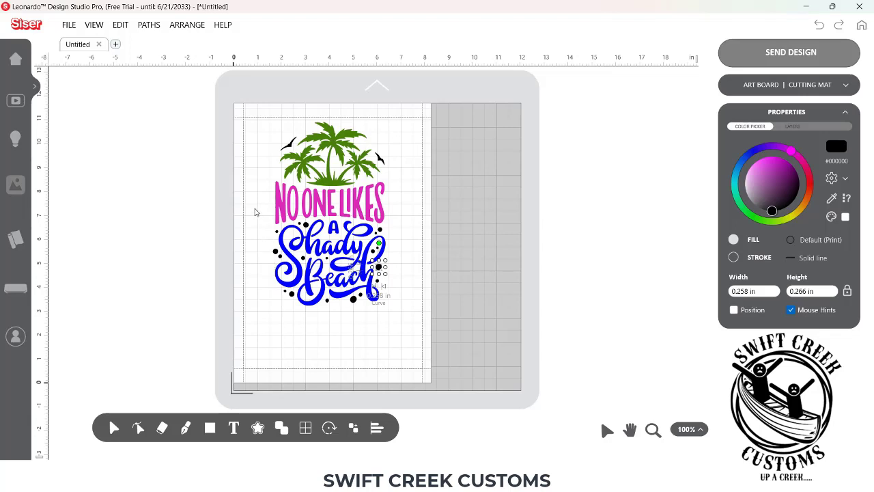
drag(255, 210, 414, 326)
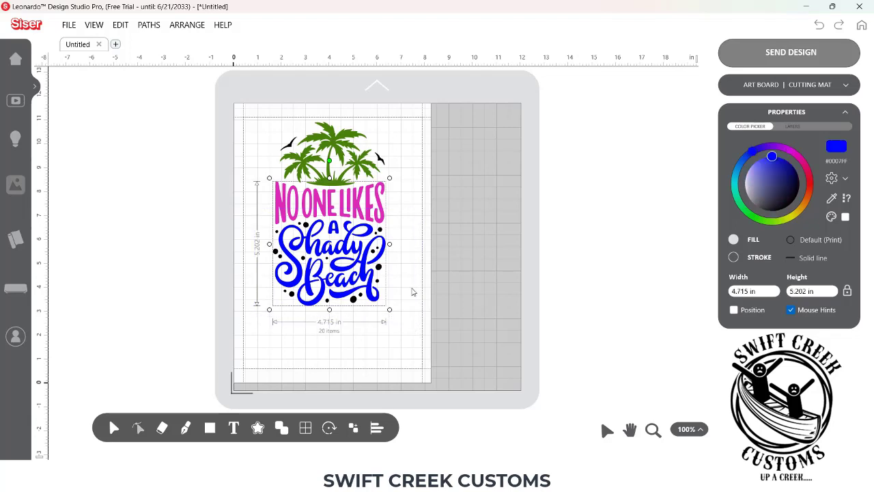
shift+click(372, 209)
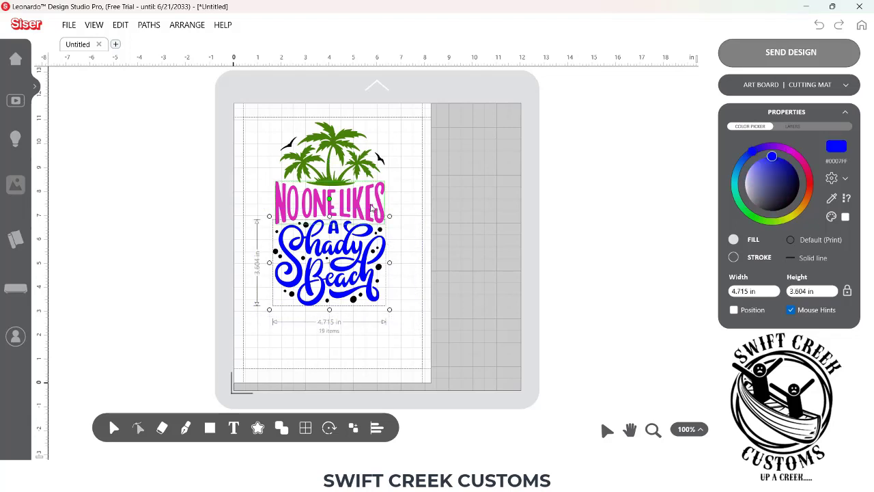
shift+click(349, 240)
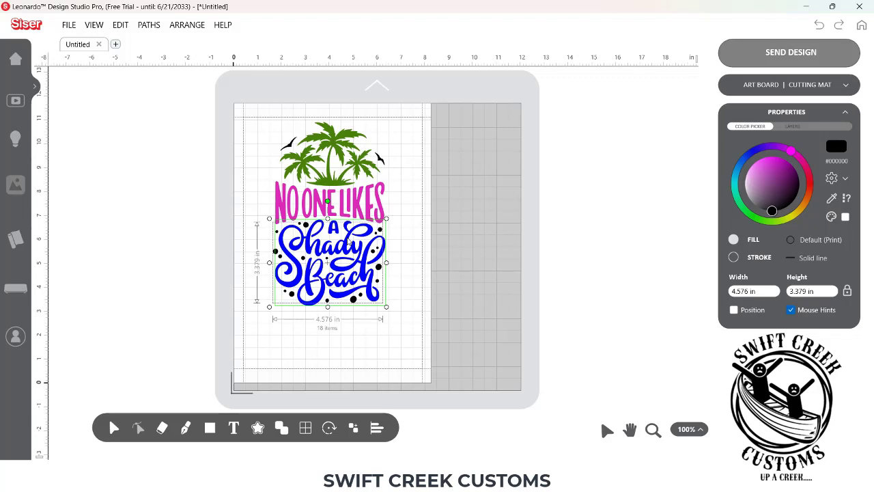
key(ctrl+g)
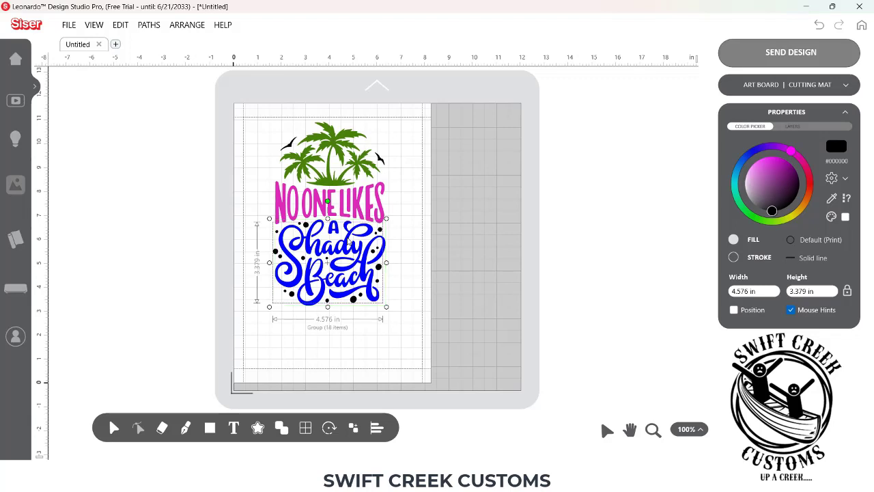
- Try moving the group of dots out of the design and undo the move
right_click(381, 269)
click(404, 256)
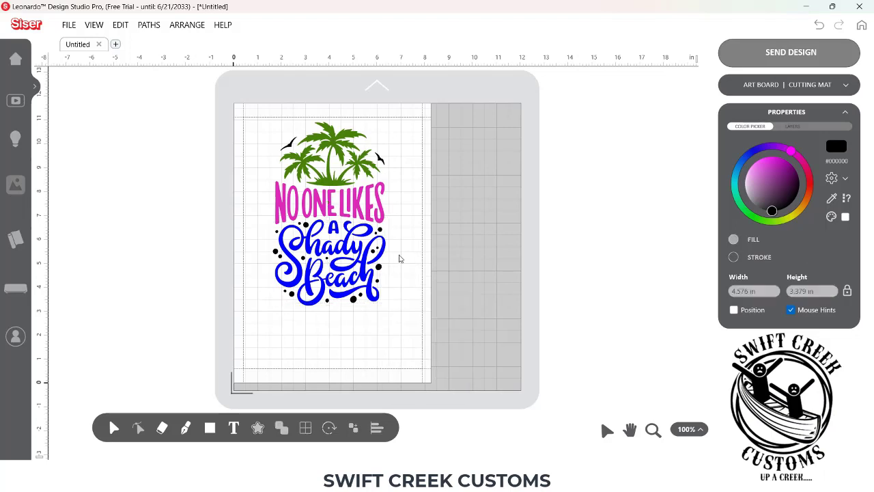
drag(381, 269, 433, 262)
key(ctrl+z)
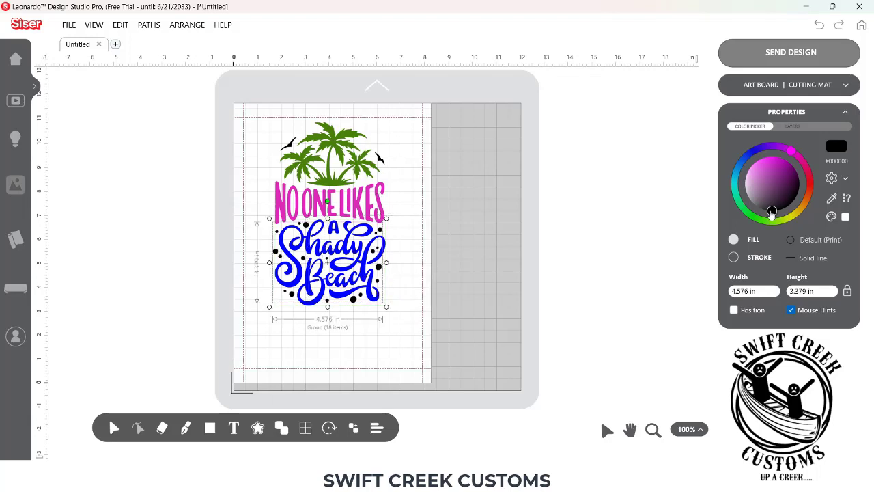
- Recolor the group of dots aqua (#00F1FF), and group all five parts of the design together
drag(790, 151, 735, 185)
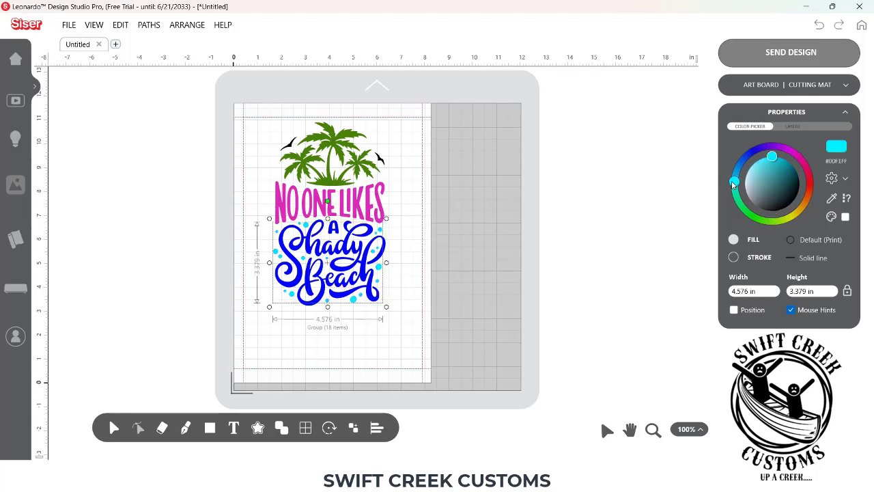
click(413, 239)
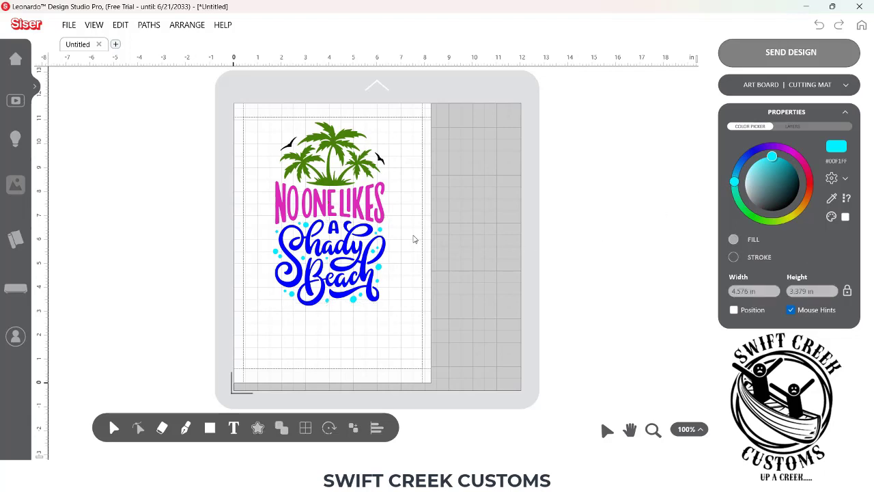
mouse_move(257, 123)
mouse_down()
mouse_move(329, 210)
mouse_move(402, 326)
mouse_up()
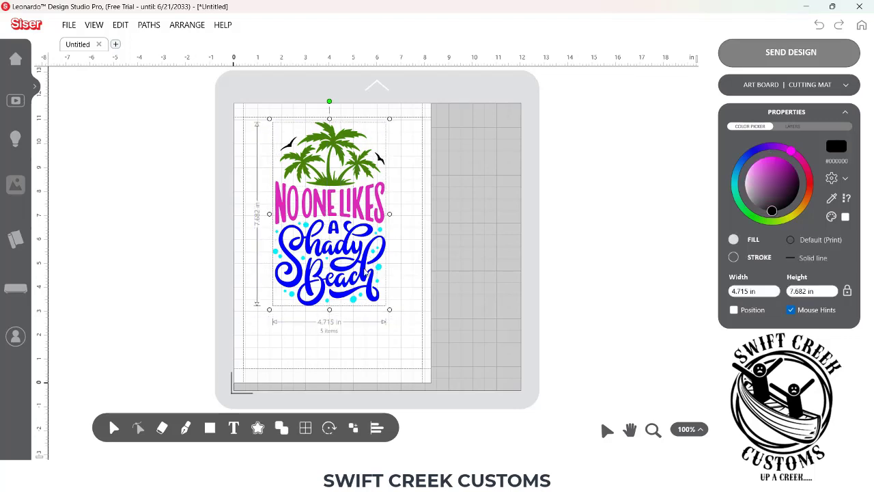
right_click(364, 270)
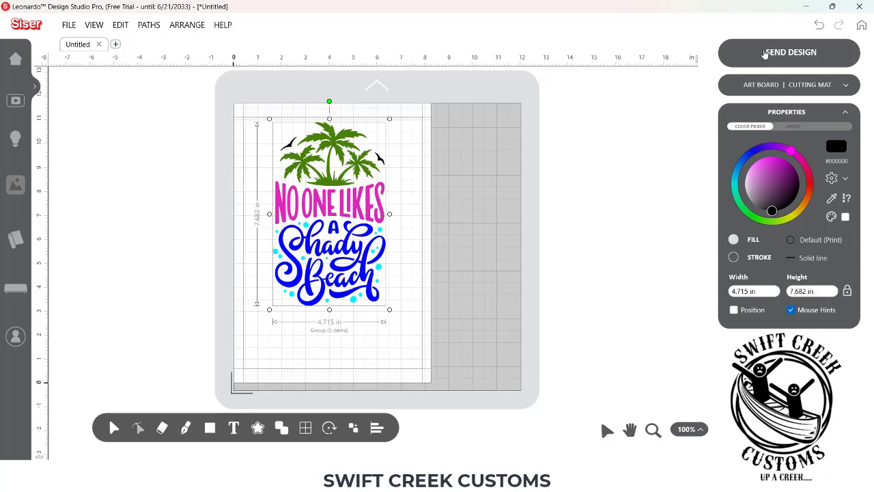
- Cancel sending the artwork as print and cut, and turn off the Print and Cut job option for the art board
click(766, 54)
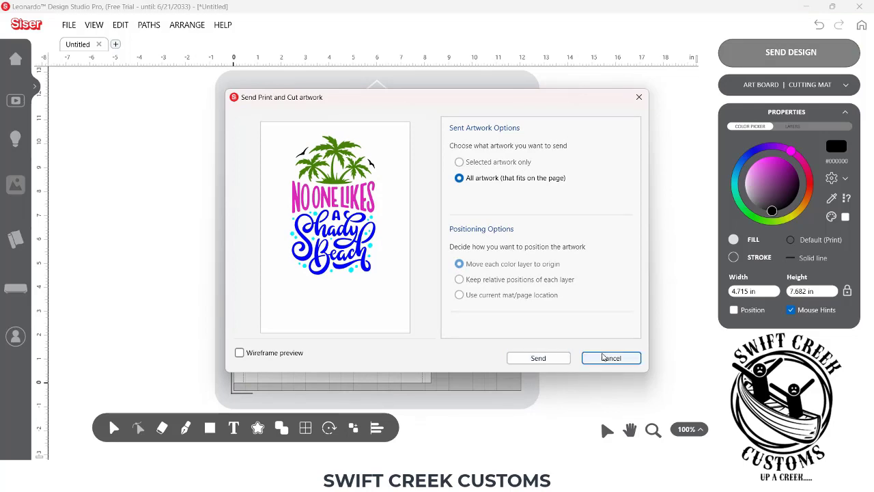
click(618, 364)
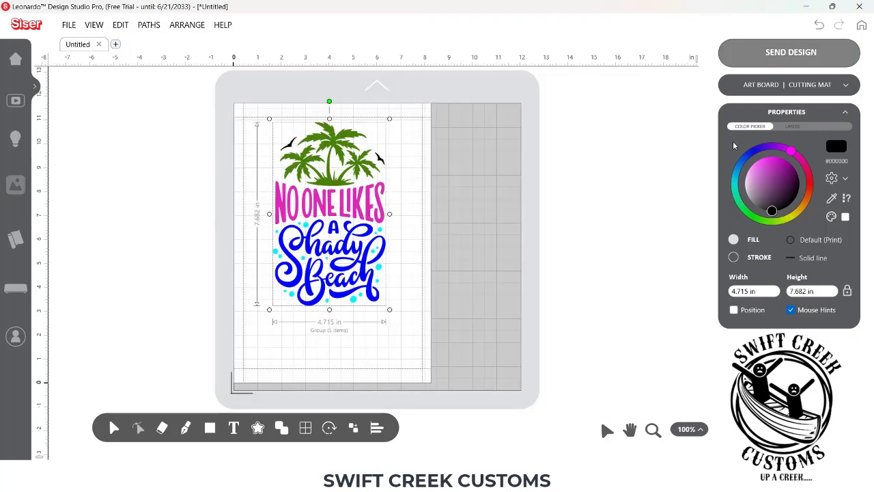
click(761, 87)
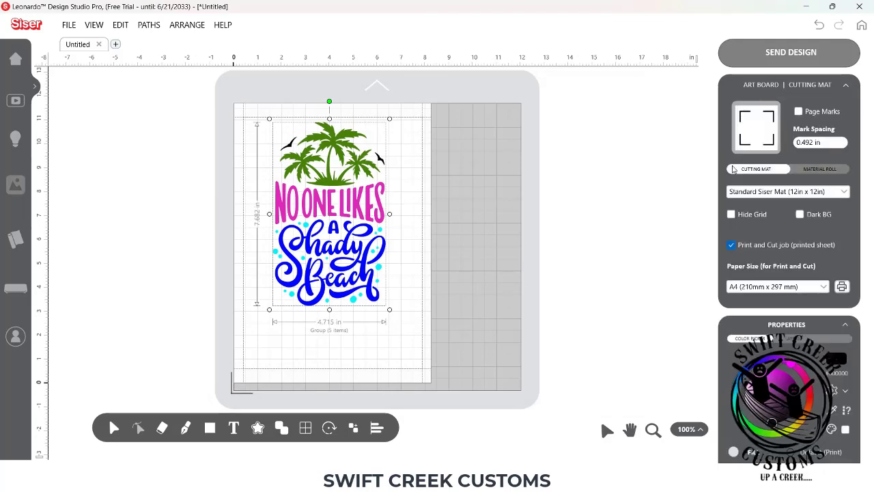
click(731, 246)
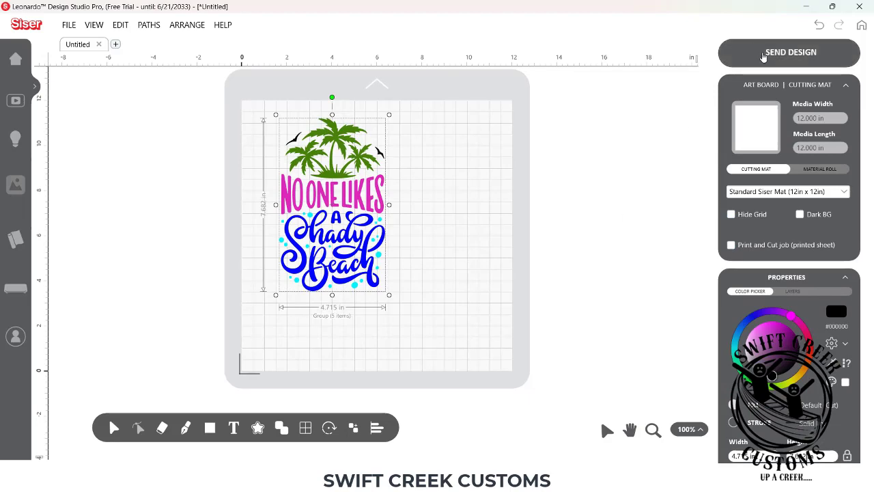
- Send only the selected artwork as a cut job, separated by color, with each color layer moved to origin
click(763, 55)
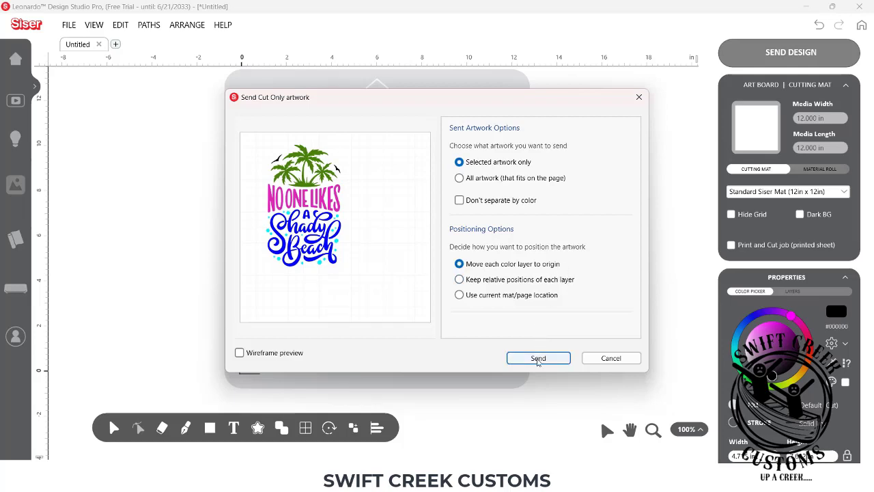
click(538, 362)
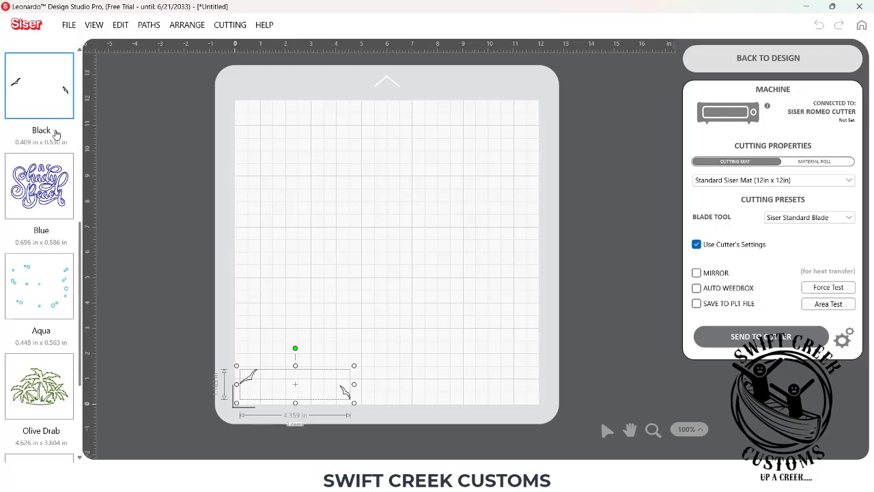
- Review the separate color layers of the cut job from Black to Deep Pink and return to the design
click(46, 76)
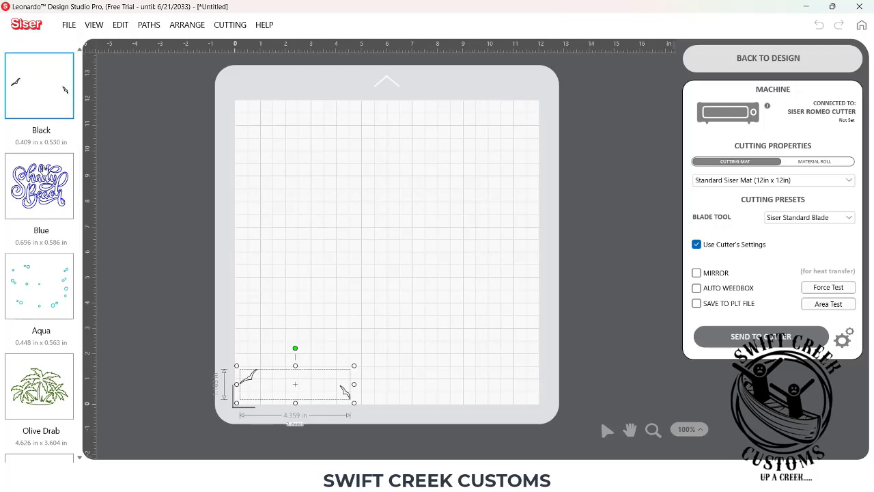
click(55, 102)
key(ctrl)
scroll(43, 396, down, 1)
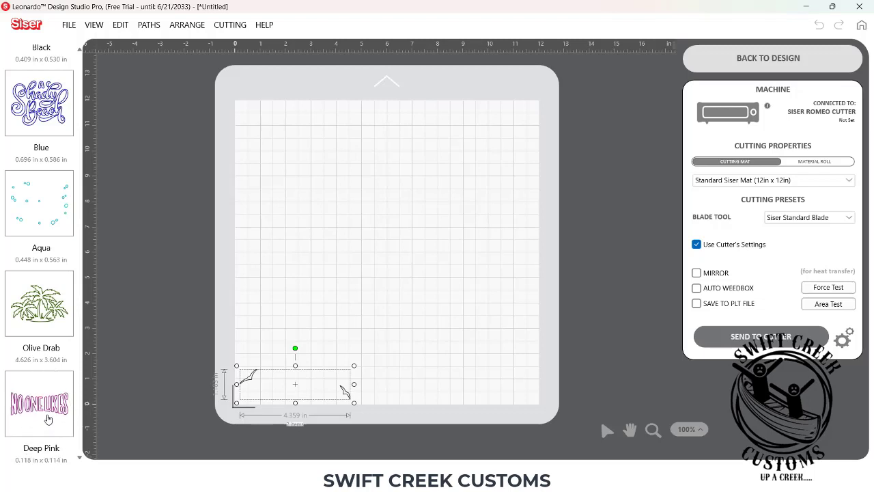
scroll(48, 418, up, 1)
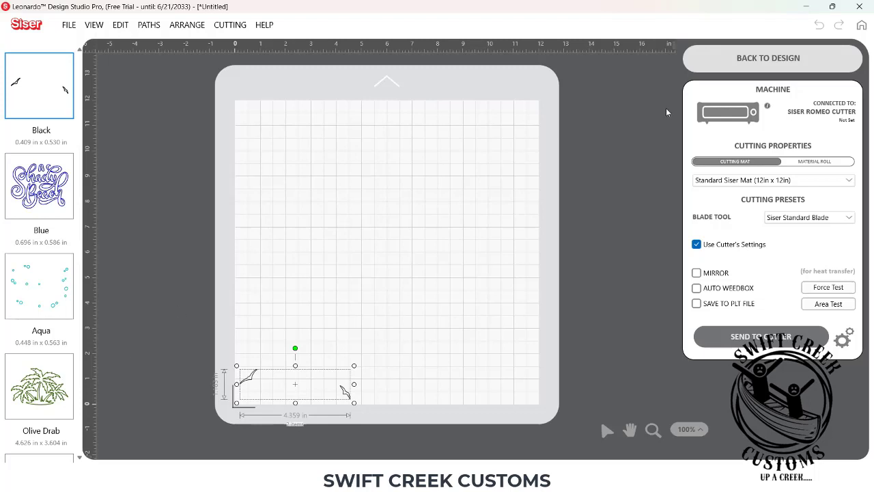
click(764, 60)
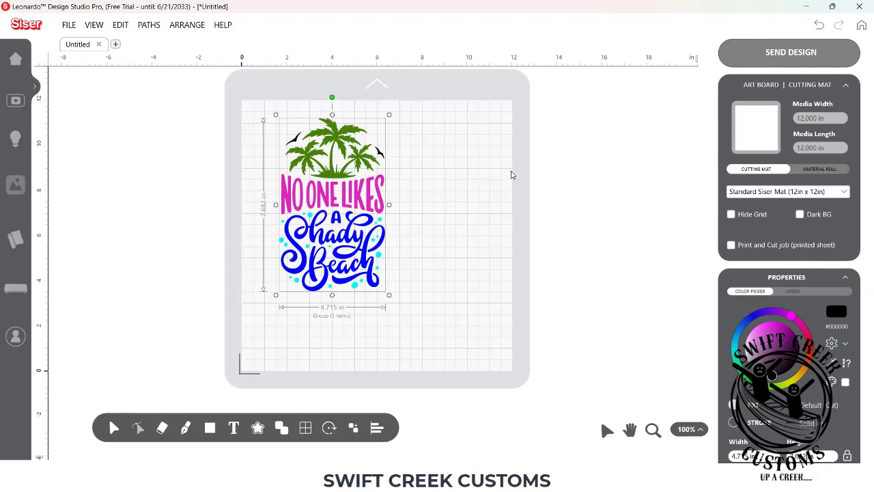